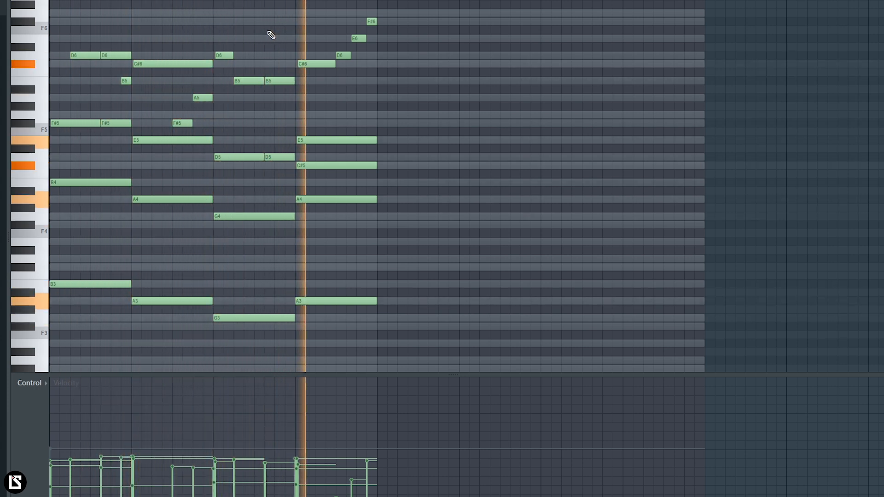
Duplicate all notes of the four-bar progression, placing the copy directly after the original in bars five to eight
{"action": "key", "text": "space"}
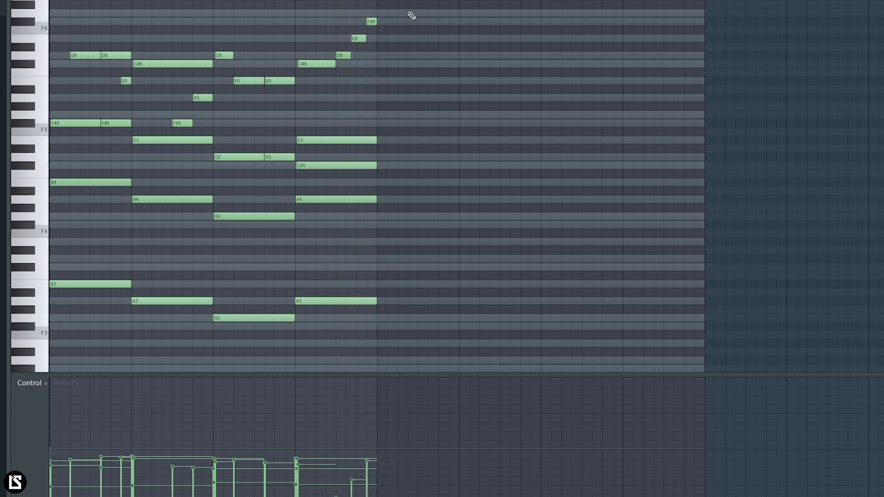
{"action": "key", "text": "ctrl+a"}
{"action": "scroll", "coordinate": [393, 146], "scroll_direction": "down", "scroll_amount": 1}
{"action": "scroll", "coordinate": [392, 146], "scroll_direction": "down", "scroll_amount": 1}
{"action": "left_click_drag", "start_coordinate": [70, 252], "coordinate": [378, 252]}
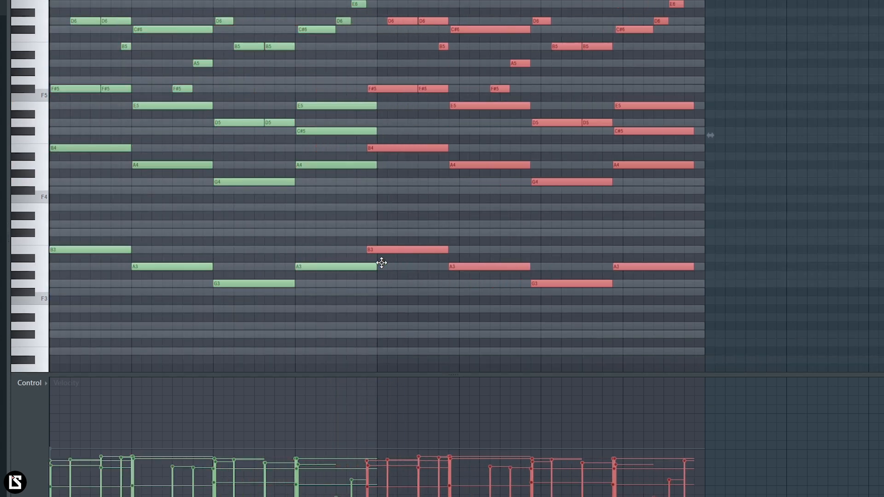
{"action": "scroll", "coordinate": [426, 194], "scroll_direction": "up", "scroll_amount": 2}
{"action": "key", "text": "ctrl+d"}
{"action": "key", "text": "space"}
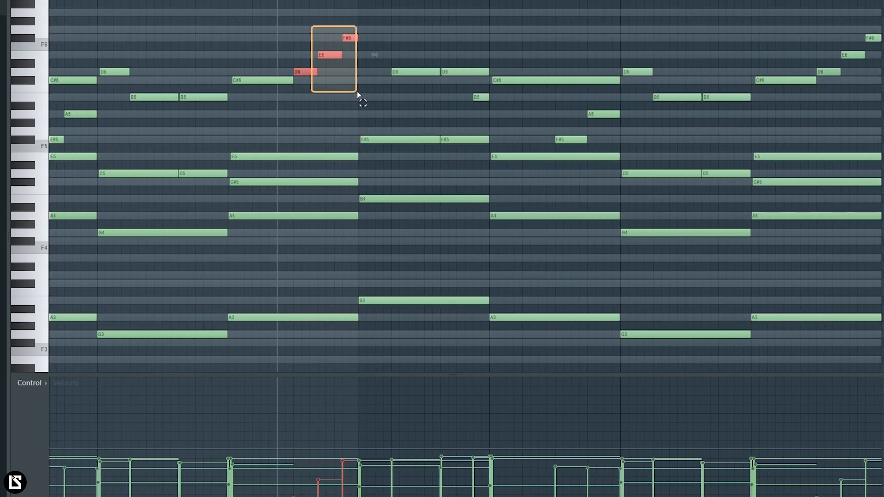
Try a short B6 note at the start of the fifth bar, audition it and remove it again
{"action": "scroll", "coordinate": [432, 2], "scroll_direction": "left", "scroll_amount": 1}
{"action": "scroll", "coordinate": [460, 2], "scroll_direction": "up", "scroll_amount": 1}
{"action": "scroll", "coordinate": [331, 3], "scroll_direction": "down", "scroll_amount": 3}
{"action": "scroll", "coordinate": [331, 2], "scroll_direction": "up", "scroll_amount": 1}
{"action": "left_click_drag", "start_coordinate": [319, 1], "coordinate": [686, 44]}
{"action": "scroll", "coordinate": [488, 41], "scroll_direction": "up", "scroll_amount": 2}
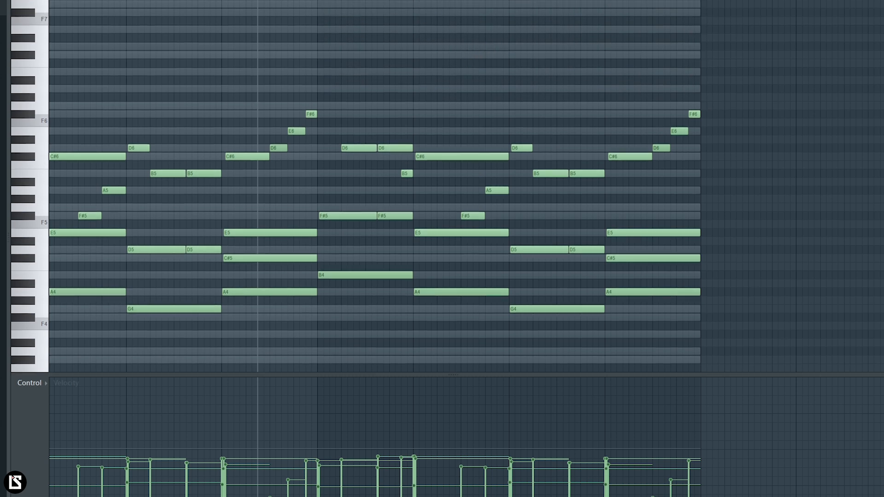
{"action": "scroll", "coordinate": [345, 55], "scroll_direction": "up", "scroll_amount": 3}
{"action": "key", "text": "space"}
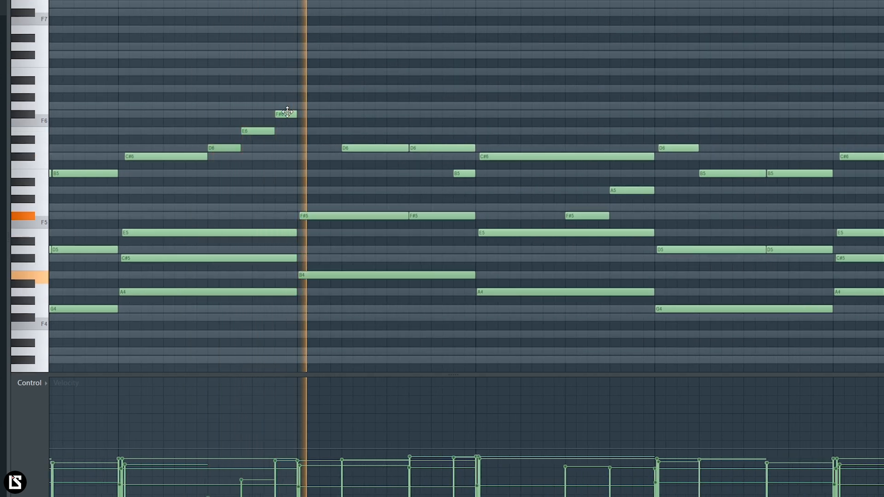
{"action": "left_click", "coordinate": [304, 71]}
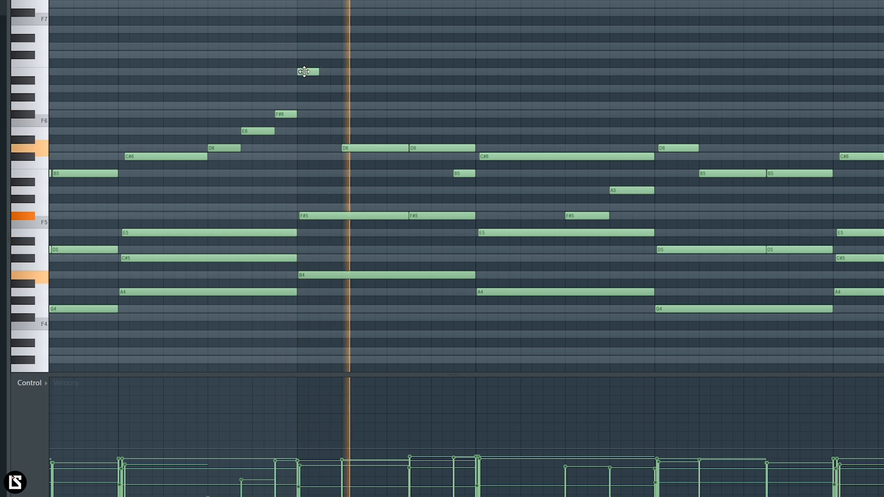
{"action": "key", "text": "space"}
{"action": "key", "text": "space"}
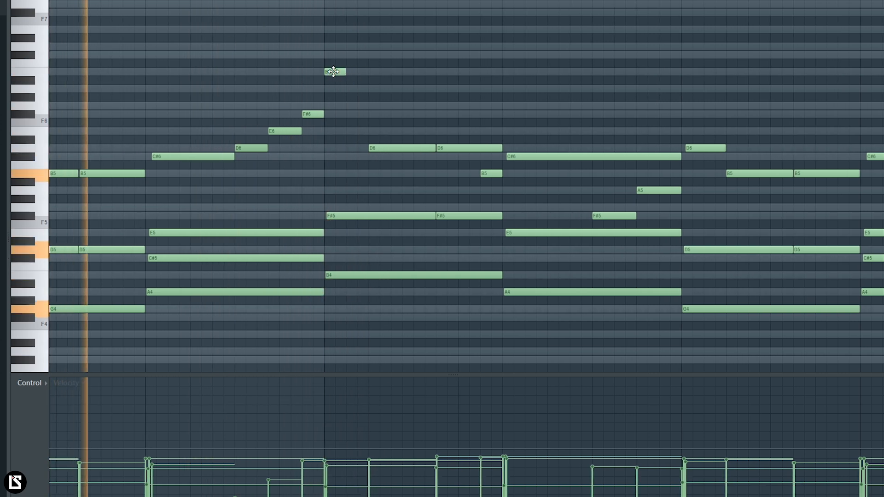
{"action": "right_click", "coordinate": [339, 72]}
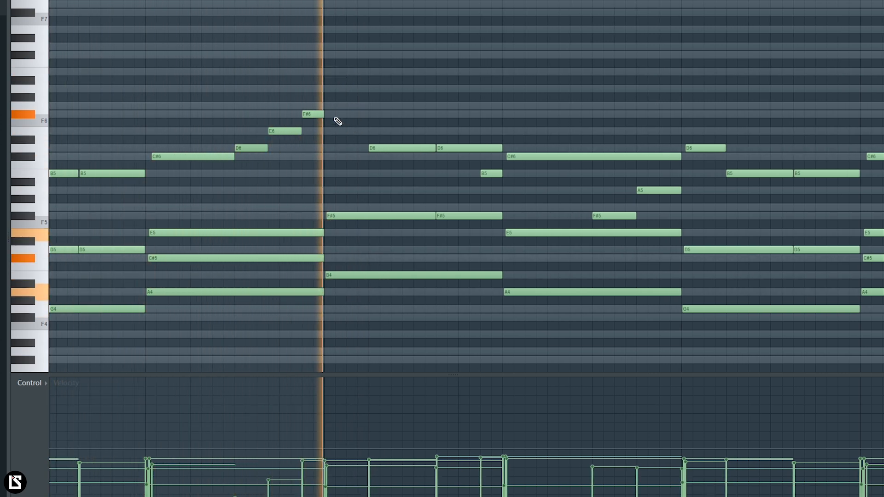
Lengthen the F#6 that ends the first rising run until it meets the fifth bar's first D6
{"action": "left_click_drag", "start_coordinate": [323, 114], "coordinate": [368, 119]}
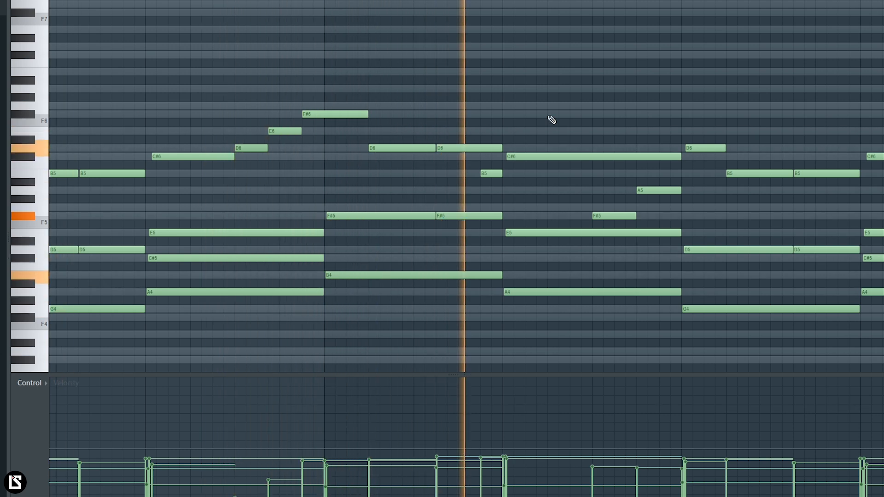
{"action": "key", "text": "space"}
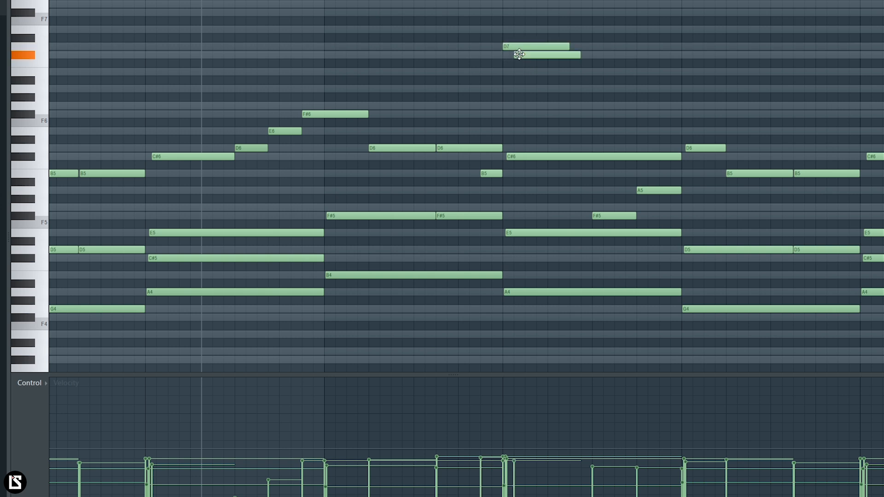
Build a descending D7, C#7, B6, A6 run over the sixth bar, with the first two notes short and the last two longer
{"action": "key", "text": "space"}
{"action": "left_click_drag", "start_coordinate": [413, 2], "coordinate": [660, 85]}
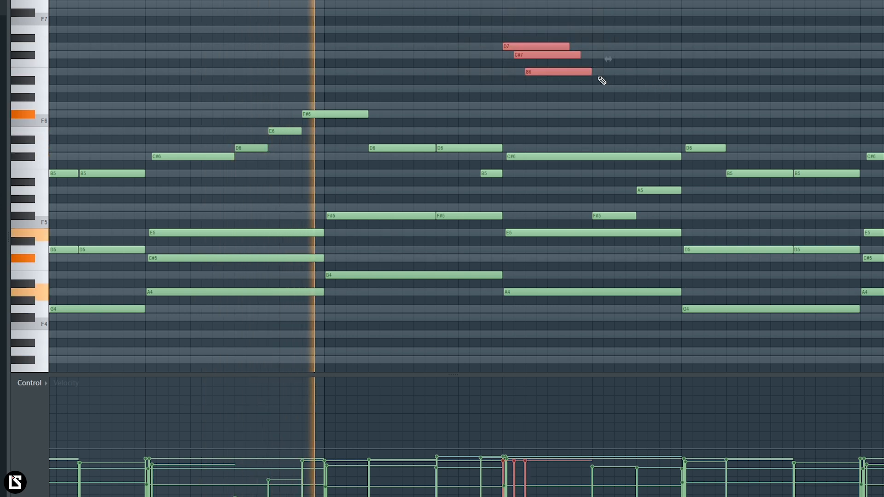
{"action": "left_click_drag", "start_coordinate": [593, 71], "coordinate": [546, 84]}
{"action": "left_click", "coordinate": [548, 91]}
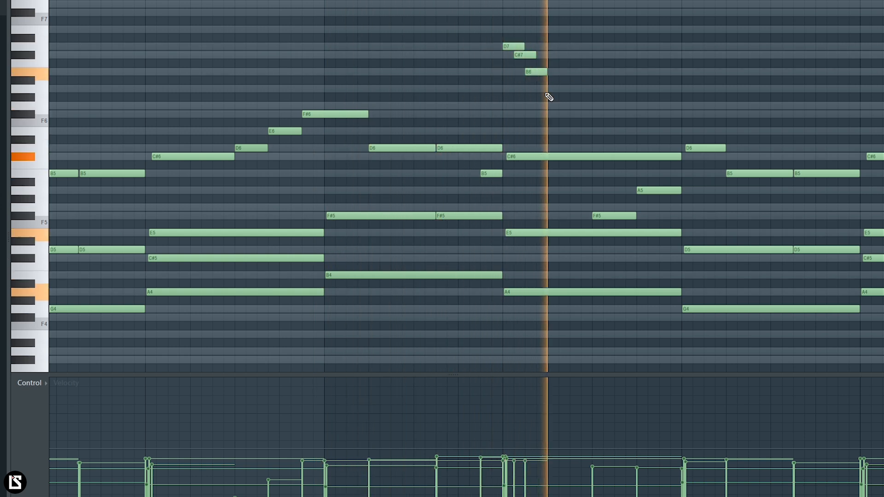
{"action": "left_click_drag", "start_coordinate": [532, 55], "coordinate": [639, 74]}
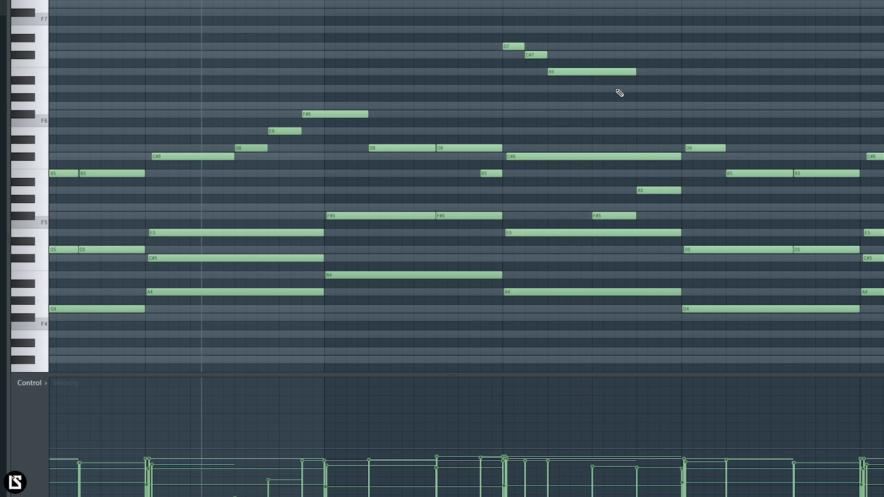
{"action": "left_click_drag", "start_coordinate": [590, 96], "coordinate": [601, 88]}
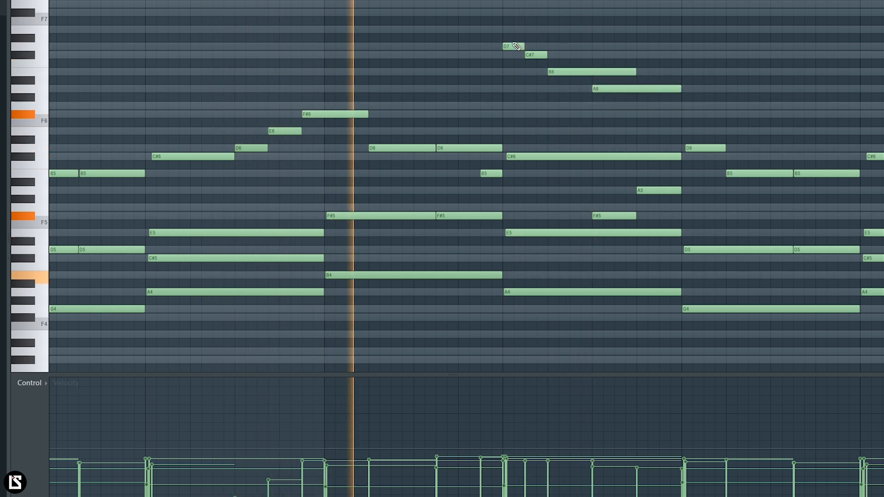
Lower the velocities of the descending D7 to A6 run progressively from note to note
{"action": "left_click_drag", "start_coordinate": [483, 33], "coordinate": [702, 118]}
{"action": "left_click_drag", "start_coordinate": [501, 466], "coordinate": [597, 496]}
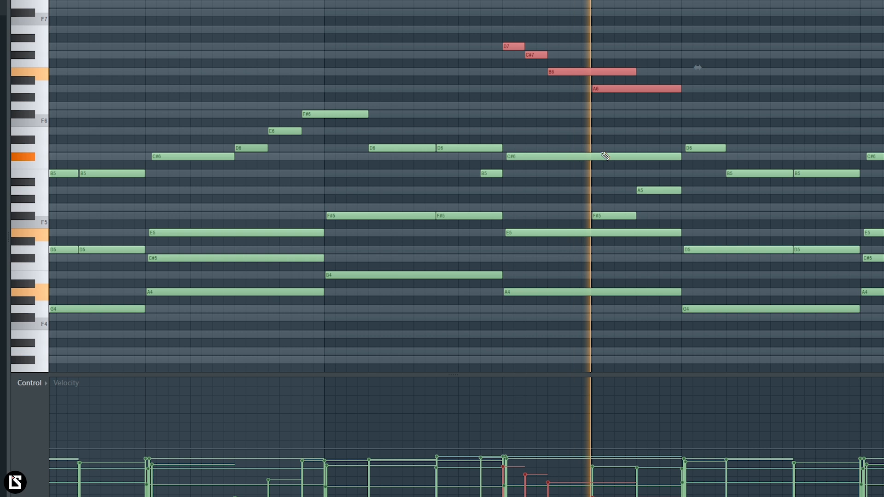
{"action": "key", "text": "ctrl+d"}
Replace the run's long A6 with short F#6 and A6 notes in the last quarter of the sixth bar
{"action": "scroll", "coordinate": [461, 27], "scroll_direction": "down", "scroll_amount": 1}
{"action": "scroll", "coordinate": [460, 27], "scroll_direction": "down", "scroll_amount": 1}
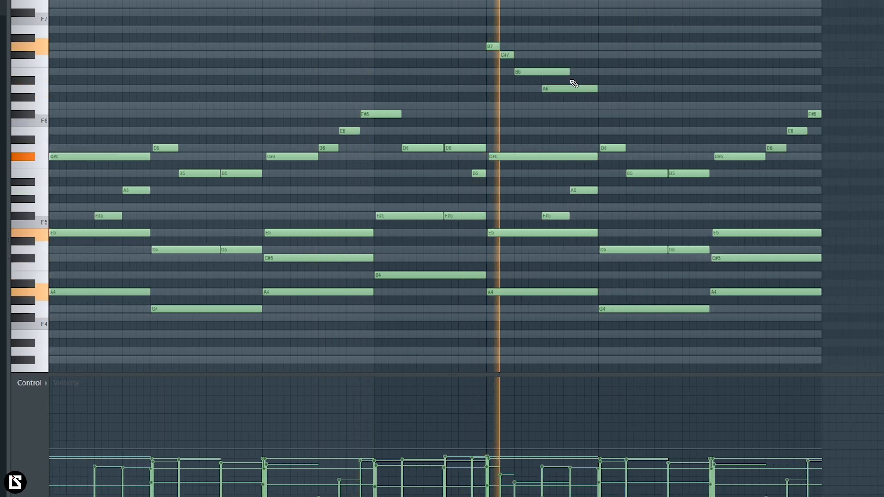
{"action": "right_click", "coordinate": [573, 88]}
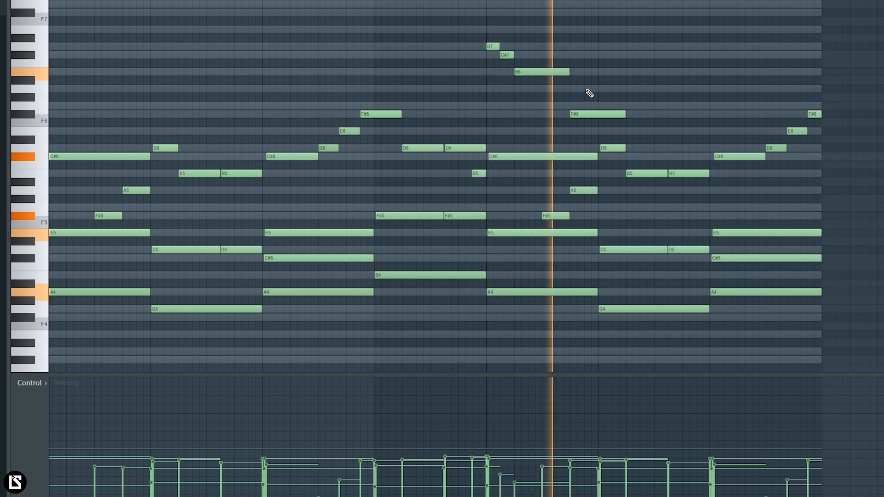
{"action": "left_click", "coordinate": [586, 89]}
{"action": "left_click_drag", "start_coordinate": [610, 59], "coordinate": [597, 98]}
Delete the rising D6, E6, F#6 run from the last bar and lengthen the C#6 before it
{"action": "right_click", "coordinate": [771, 150]}
{"action": "right_click", "coordinate": [797, 132]}
{"action": "right_click", "coordinate": [814, 114]}
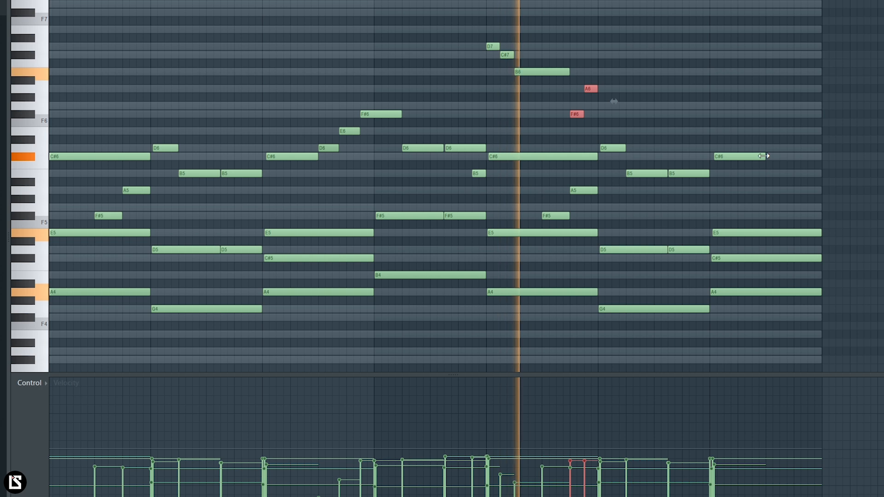
{"action": "left_click_drag", "start_coordinate": [764, 157], "coordinate": [792, 160]}
{"action": "key", "text": "space"}
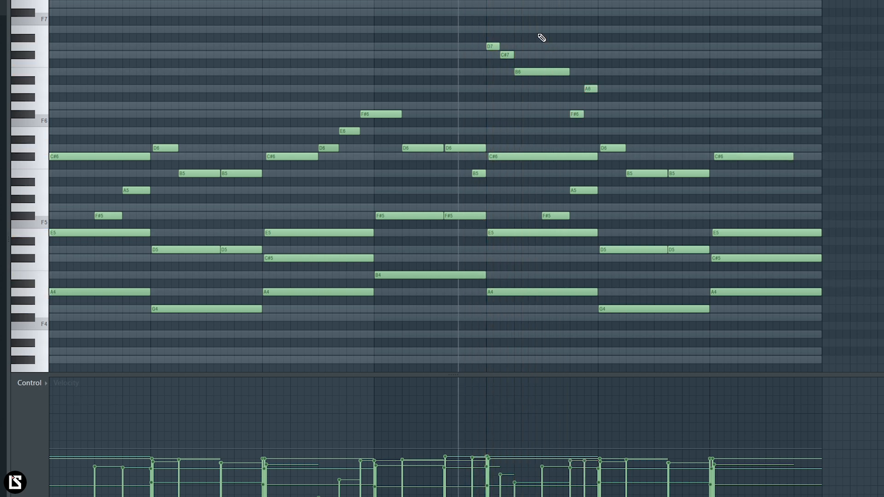
Add D7 and E7 notes in the second half of the sixth bar and shorten both to about a quarter bar
{"action": "scroll", "coordinate": [556, 32], "scroll_direction": "up", "scroll_amount": 2}
{"action": "key", "text": "space"}
{"action": "left_click", "coordinate": [540, 47]}
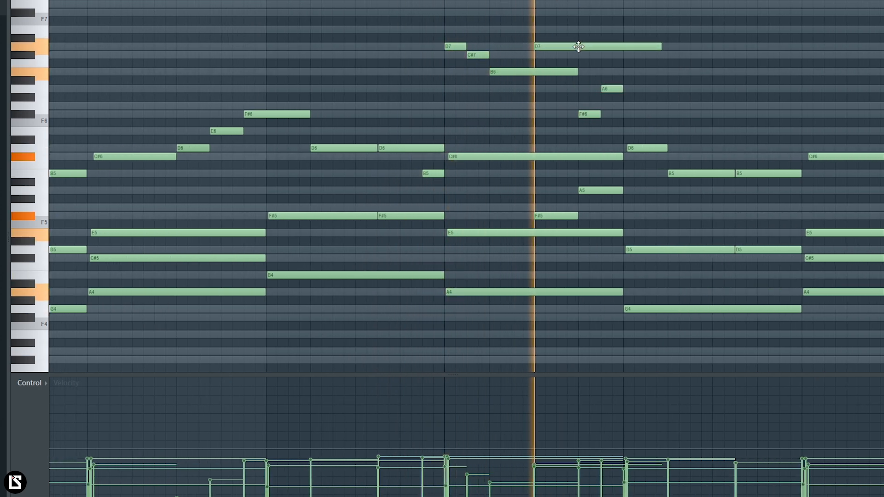
{"action": "key", "text": "space"}
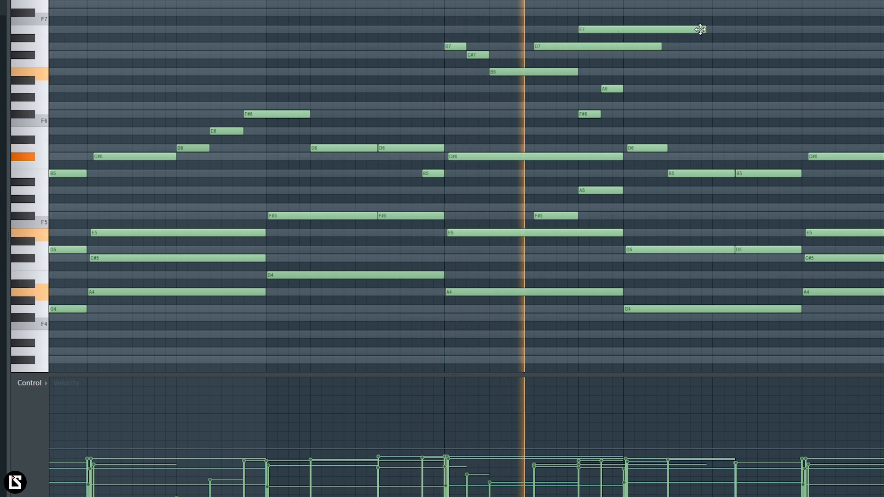
{"action": "left_click_drag", "start_coordinate": [704, 30], "coordinate": [580, 67]}
Remove the short A6 from the sixth bar, extend its F#6 and E7 to the bar's end, and audition the result
{"action": "right_click", "coordinate": [612, 89]}
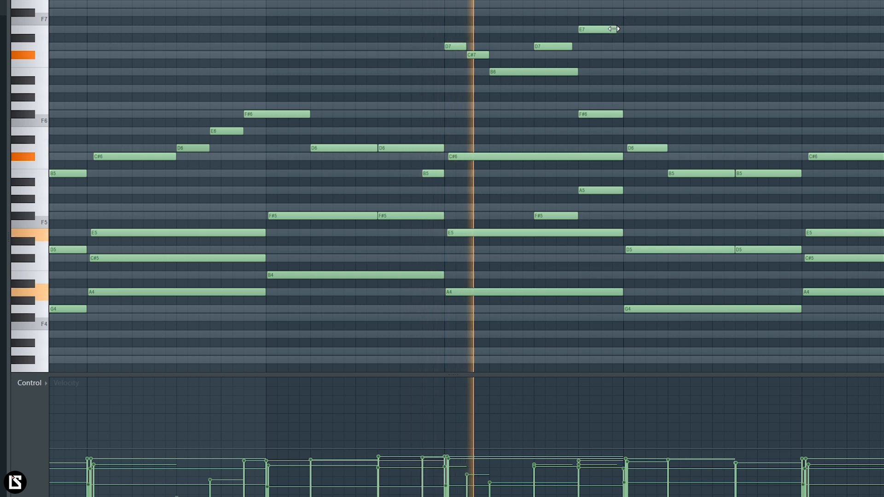
{"action": "left_click_drag", "start_coordinate": [614, 32], "coordinate": [623, 31]}
{"action": "key", "text": "space"}
{"action": "key", "text": "space"}
Add three consecutive F#7 notes of equal length across the seventh bar
{"action": "scroll", "coordinate": [624, 10], "scroll_direction": "down", "scroll_amount": 2}
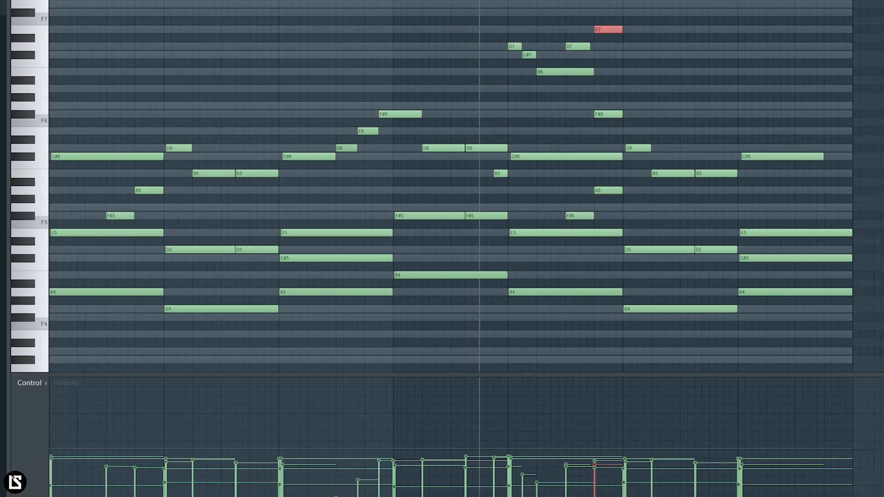
{"action": "scroll", "coordinate": [598, 11], "scroll_direction": "right", "scroll_amount": 1}
{"action": "left_click", "coordinate": [586, 11], "text": "ctrl"}
{"action": "left_click", "coordinate": [557, 12]}
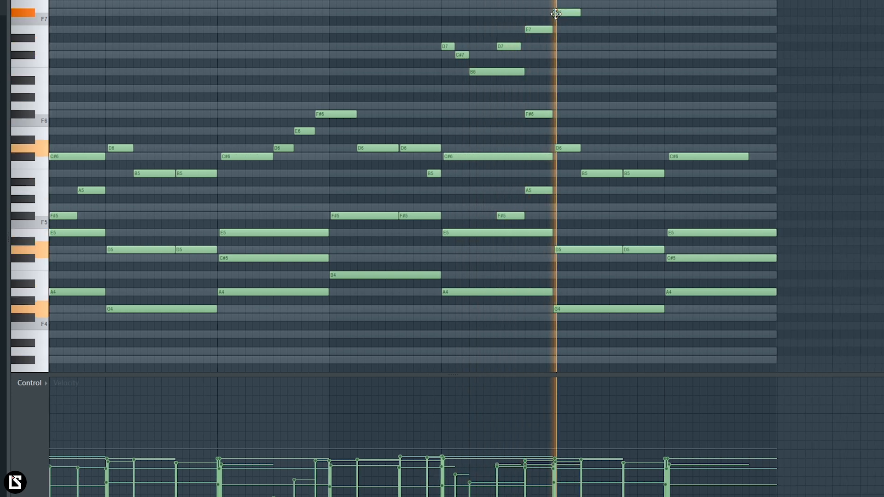
{"action": "left_click_drag", "start_coordinate": [578, 12], "coordinate": [606, 15]}
{"action": "left_click", "coordinate": [611, 13]}
{"action": "left_click_drag", "start_coordinate": [608, 13], "coordinate": [634, 14]}
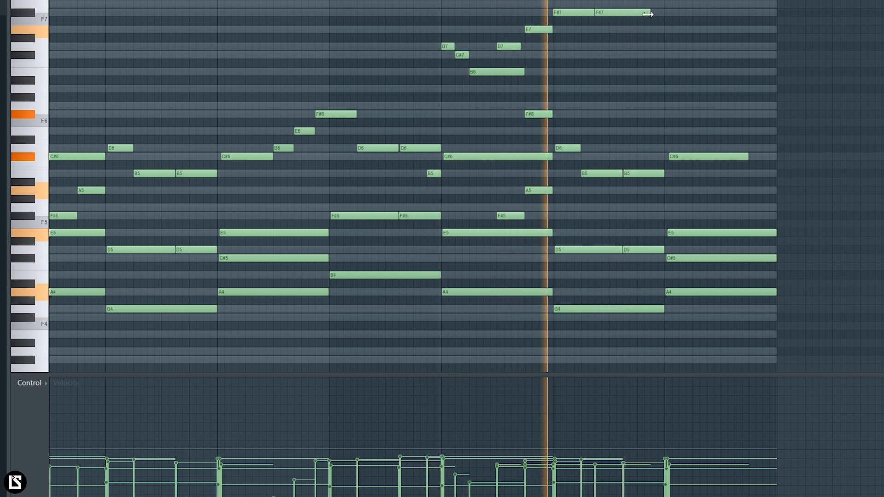
{"action": "left_click", "coordinate": [645, 14]}
Lower the velocities of the three F#7 notes progressively from first to last
{"action": "key", "text": "space"}
{"action": "left_click_drag", "start_coordinate": [568, 3], "coordinate": [694, 23]}
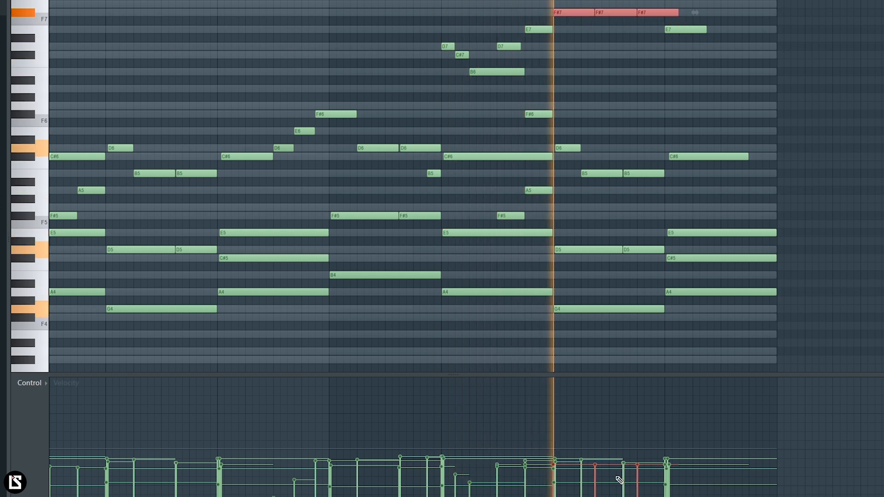
{"action": "left_click_drag", "start_coordinate": [559, 484], "coordinate": [641, 489]}
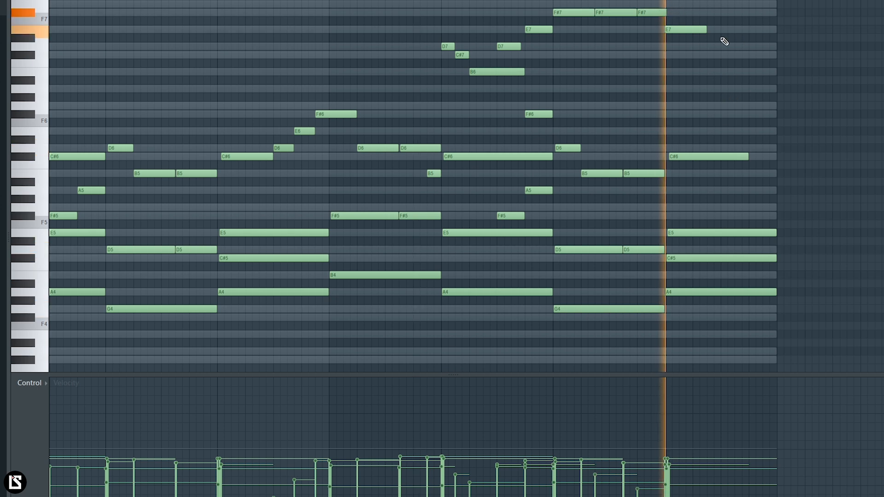
Complete the last bar's top line with short D7 and C#7 notes, lengthen its E7 up to the D7, and audition it
{"action": "key", "text": "space"}
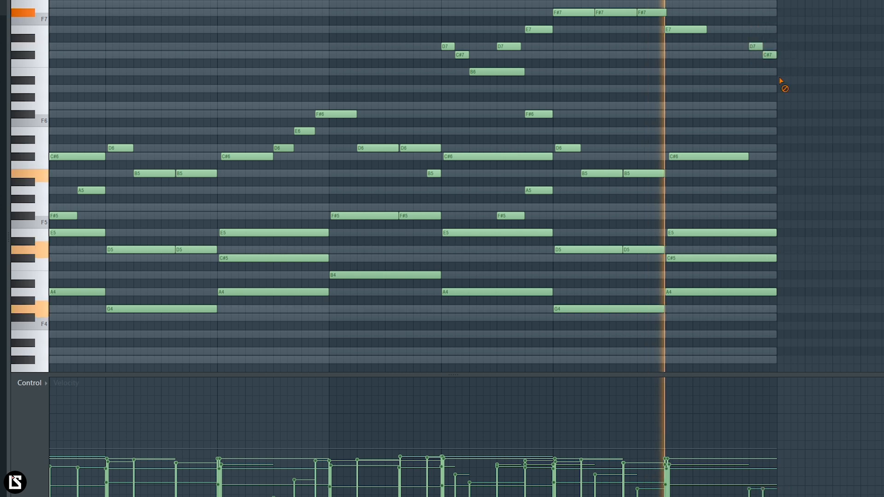
{"action": "left_click_drag", "start_coordinate": [705, 30], "coordinate": [748, 30]}
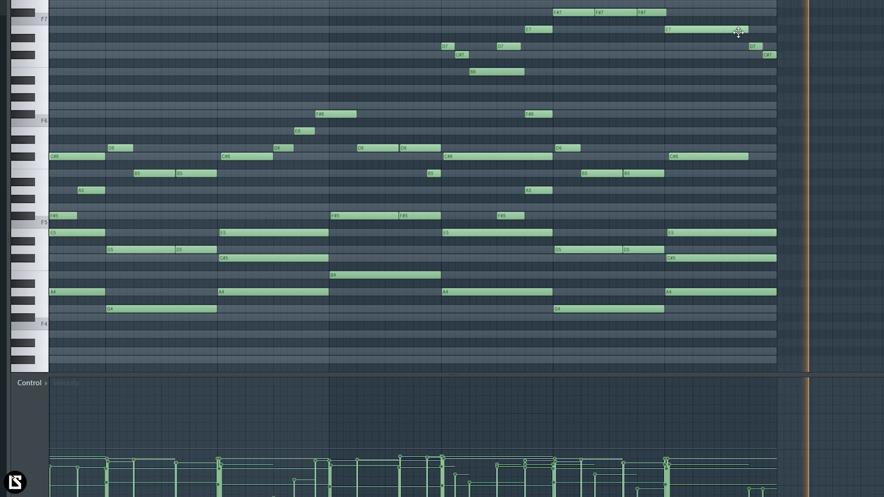
{"action": "left_click", "coordinate": [566, 0]}
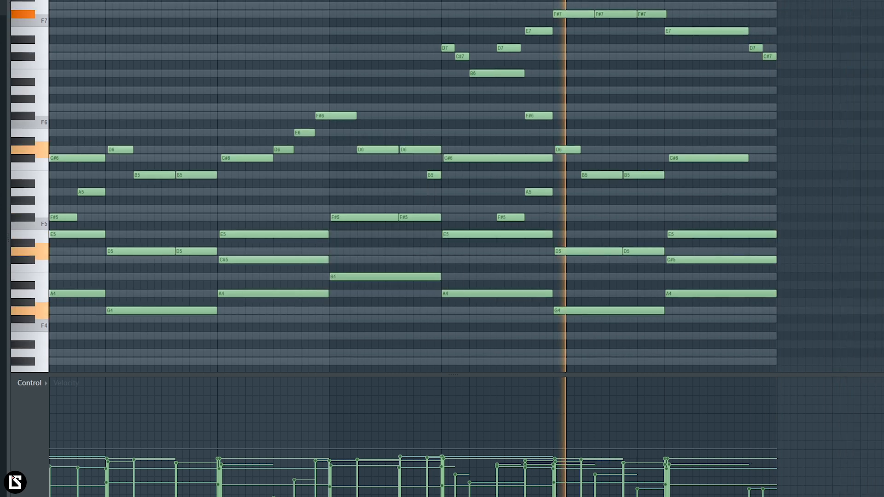
Lengthen the closing D7 and C#7 to about a quarter bar each, starting the D7 halfway through the last bar
{"action": "scroll", "coordinate": [730, 18], "scroll_direction": "up", "scroll_amount": 3}
{"action": "scroll", "coordinate": [644, 28], "scroll_direction": "right", "scroll_amount": 5}
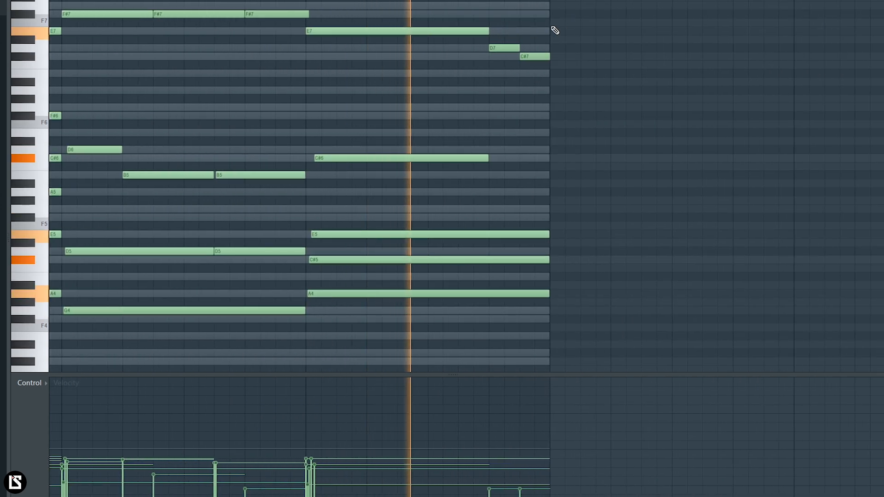
{"action": "left_click_drag", "start_coordinate": [490, 50], "coordinate": [430, 49]}
{"action": "left_click_drag", "start_coordinate": [542, 56], "coordinate": [511, 58]}
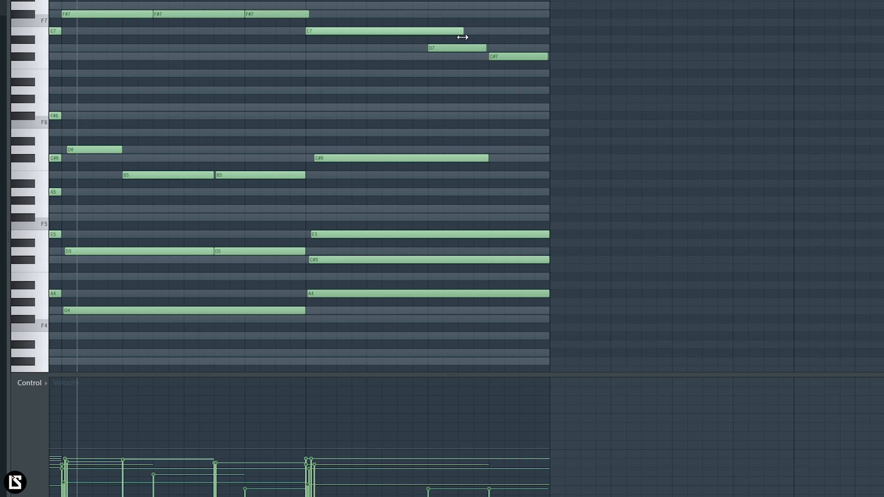
Trim the last bar's E7 to the start of D7 and raise its E5 chord note an octave to E6
{"action": "left_click", "coordinate": [404, 260], "text": "ctrl"}
{"action": "key", "text": "space"}
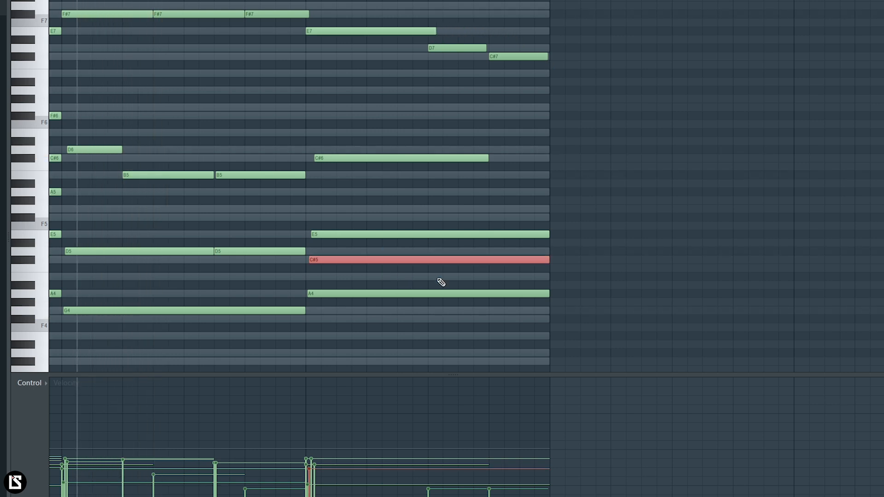
{"action": "key", "text": "space"}
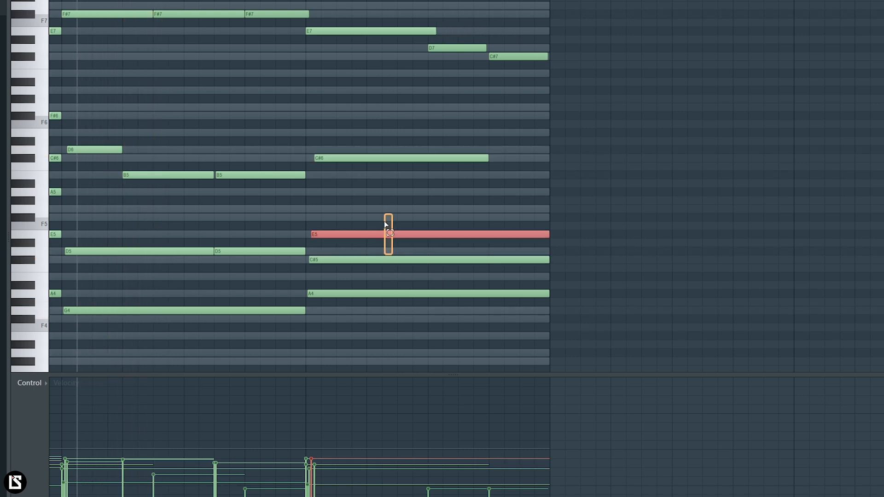
{"action": "key", "text": "space"}
{"action": "key", "text": "ctrl+d"}
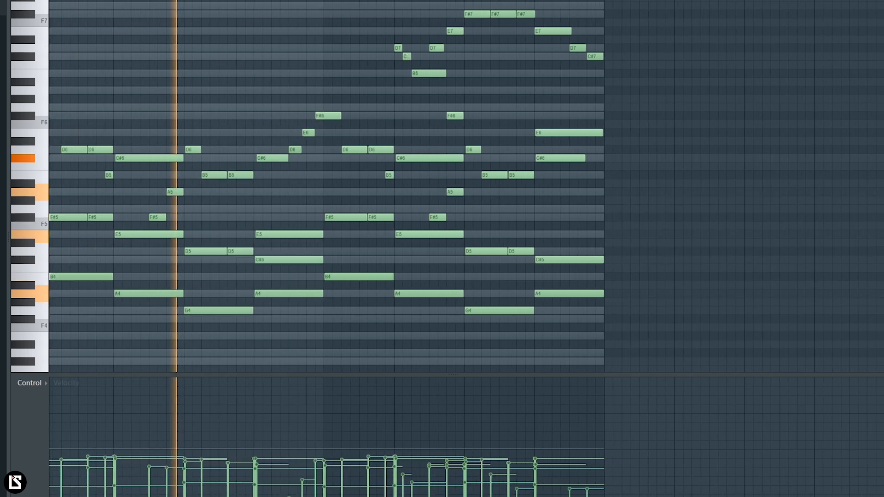
Slightly randomize the velocities of all notes in the pattern and clear the selection
{"action": "key", "text": "ctrl+a"}
{"action": "key", "text": "alt+r"}
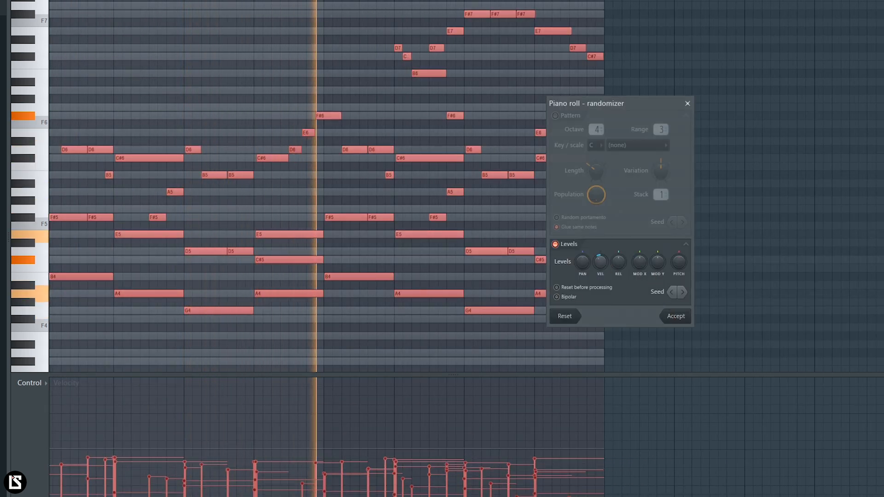
{"action": "left_click", "coordinate": [678, 316]}
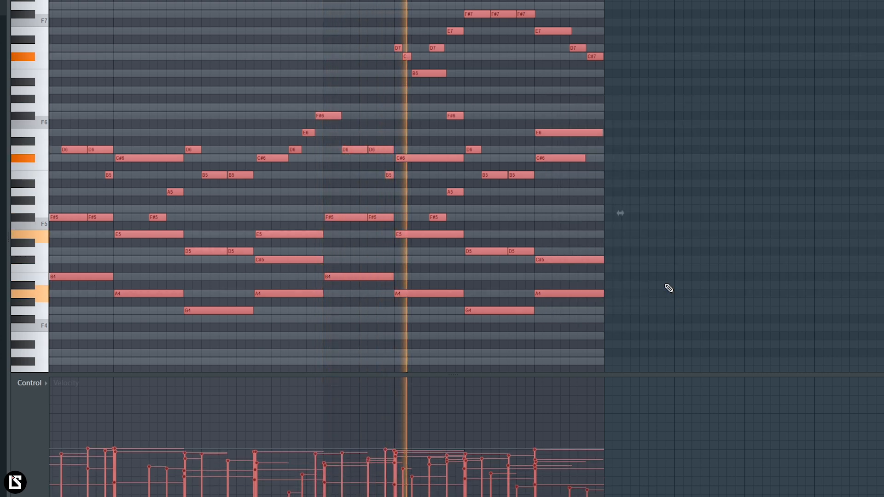
{"action": "key", "text": "ctrl+d"}
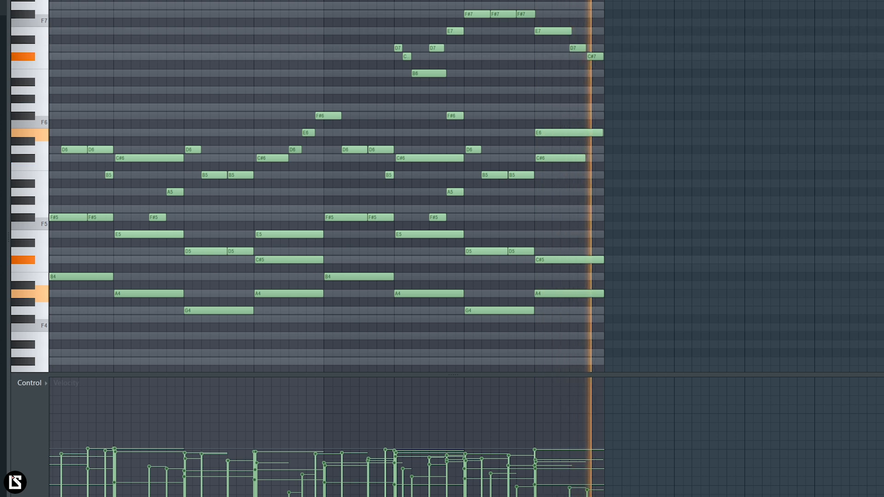
Delay bar six's C#7 and B6 slightly, extend the D7 up to the C#7, and lower the C#7's velocity
{"action": "scroll", "coordinate": [417, 186], "scroll_direction": "up", "scroll_amount": 1}
{"action": "scroll", "coordinate": [419, 186], "scroll_direction": "up", "scroll_amount": 5}
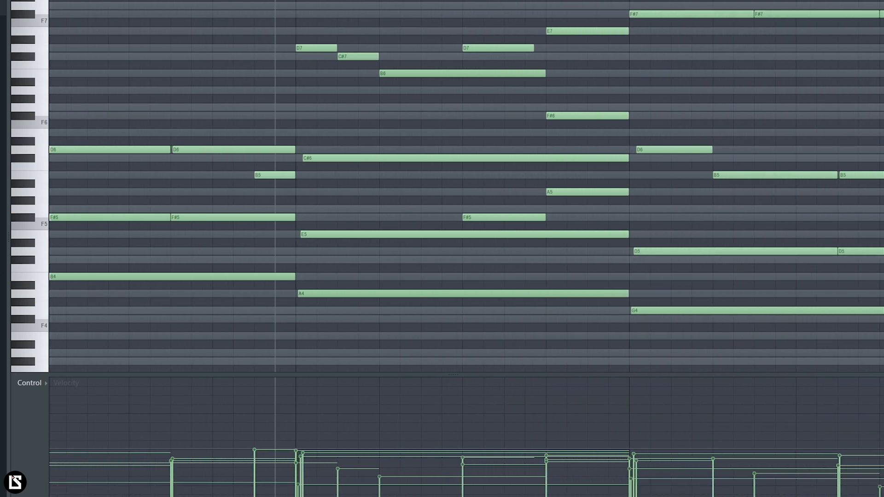
{"action": "scroll", "coordinate": [434, 109], "scroll_direction": "up", "scroll_amount": 3}
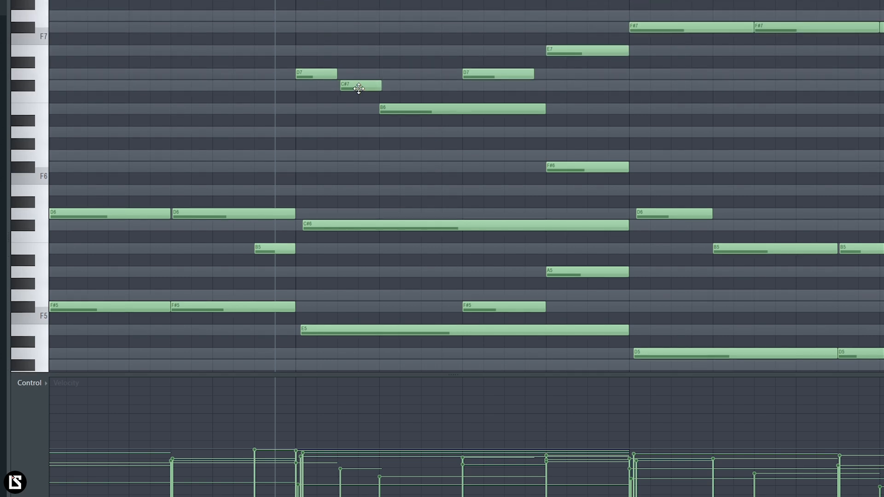
{"action": "key", "text": "space"}
{"action": "left_click_drag", "start_coordinate": [337, 75], "coordinate": [341, 76]}
{"action": "key", "text": "space"}
{"action": "key", "text": "space"}
{"action": "left_click_drag", "start_coordinate": [395, 107], "coordinate": [399, 106]}
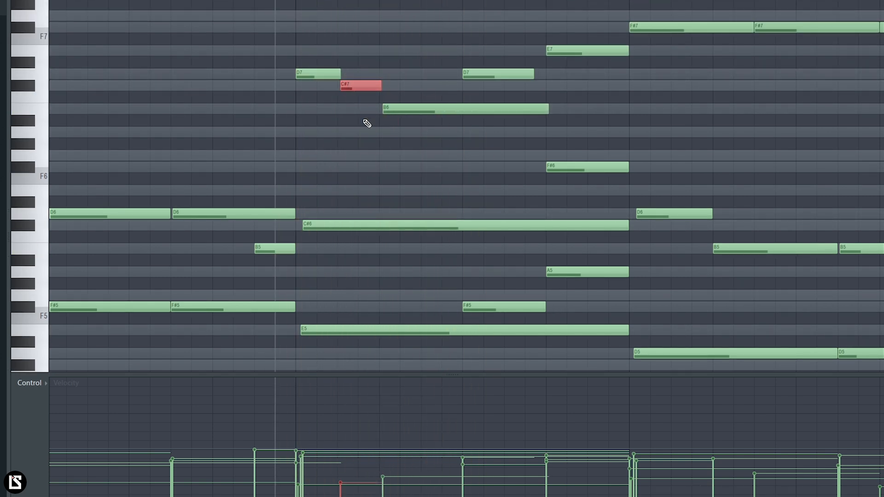
{"action": "key", "text": "space"}
{"action": "key", "text": "space"}
Lower bar six's long B6 to A6 with a softer velocity, and audition it with the preceding C#7 tried on B6 and restored
{"action": "left_click_drag", "start_coordinate": [405, 111], "coordinate": [405, 134]}
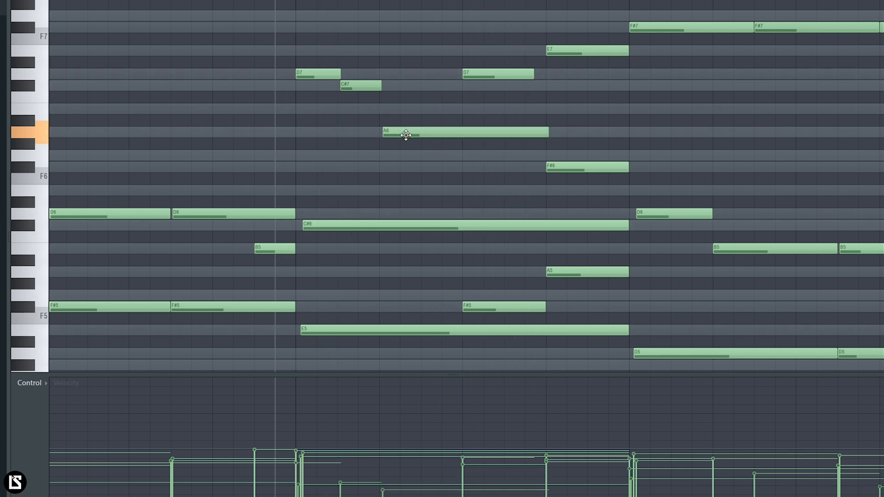
{"action": "key", "text": "space"}
{"action": "left_click_drag", "start_coordinate": [357, 86], "coordinate": [355, 110]}
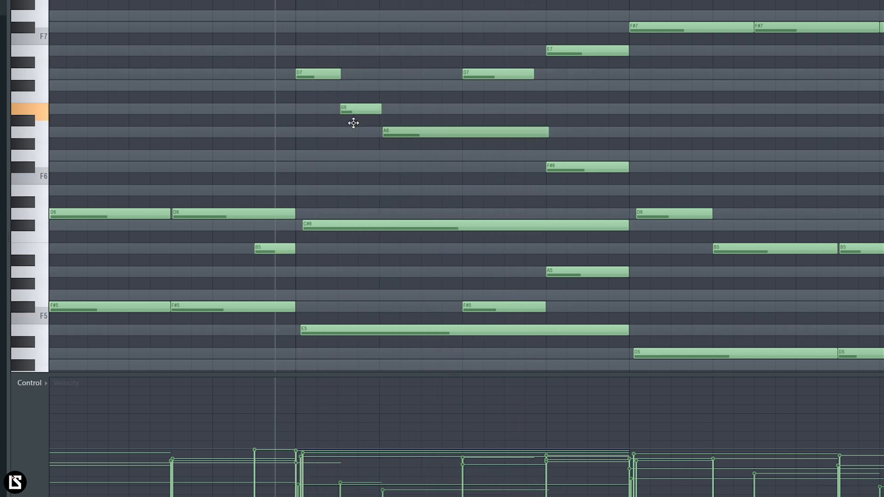
{"action": "key", "text": "space"}
{"action": "key", "text": "space"}
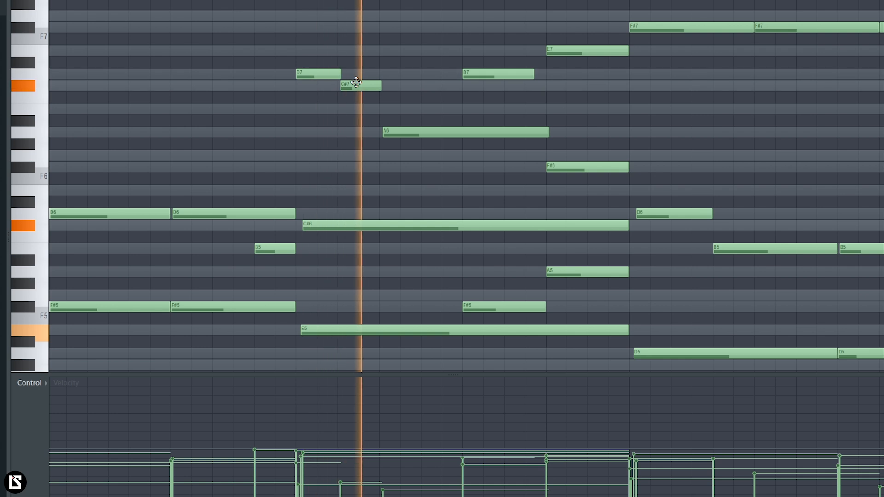
{"action": "key", "text": "space"}
Nudge the F#6 at the end of bar six slightly later and audition the passage
{"action": "left_click", "coordinate": [563, 164], "text": "ctrl"}
{"action": "left_click", "coordinate": [586, 140], "text": "ctrl"}
{"action": "left_click_drag", "start_coordinate": [574, 172], "coordinate": [577, 172]}
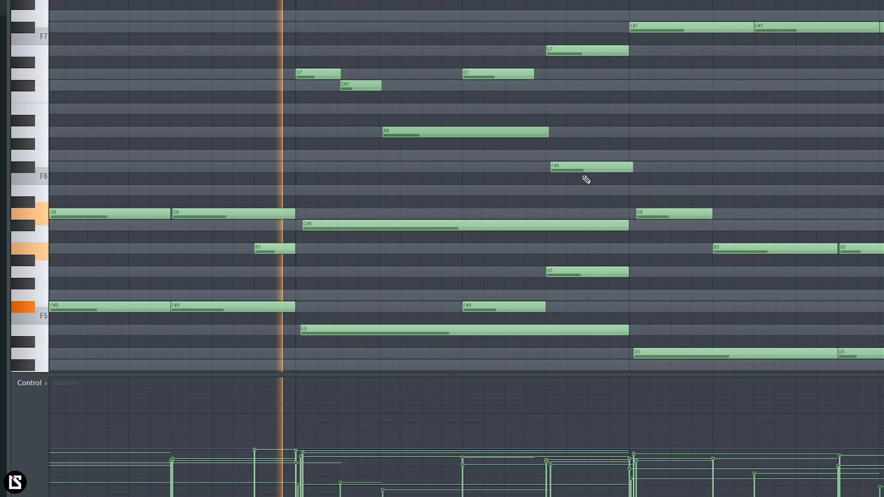
{"action": "key", "text": "space"}
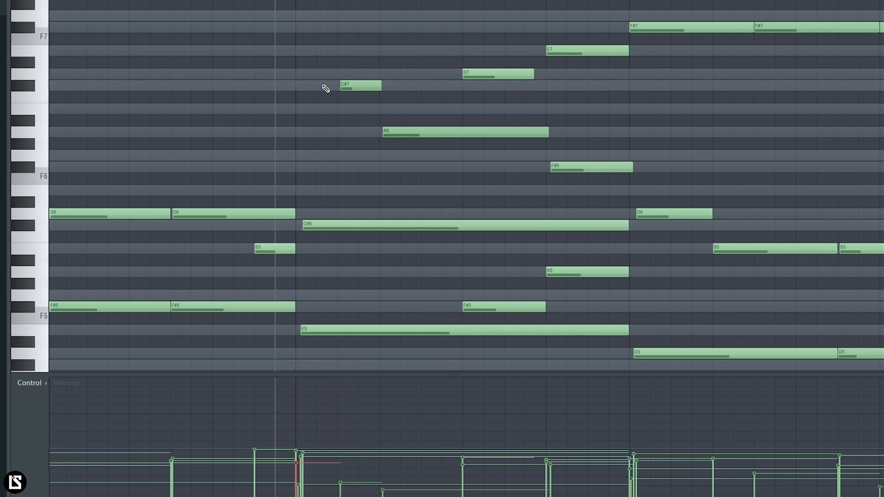
{"action": "key", "text": "space"}
{"action": "left_click", "coordinate": [323, 75]}
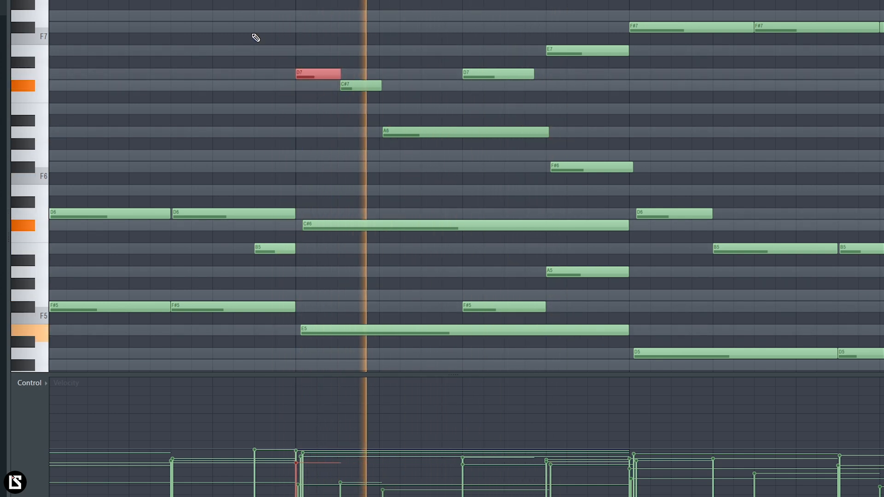
Copy the chord roots an octave down as a B3, A3, G3 bass line, auditioning it one octave lower as well
{"action": "left_click_drag", "start_coordinate": [59, 221], "coordinate": [603, 345]}
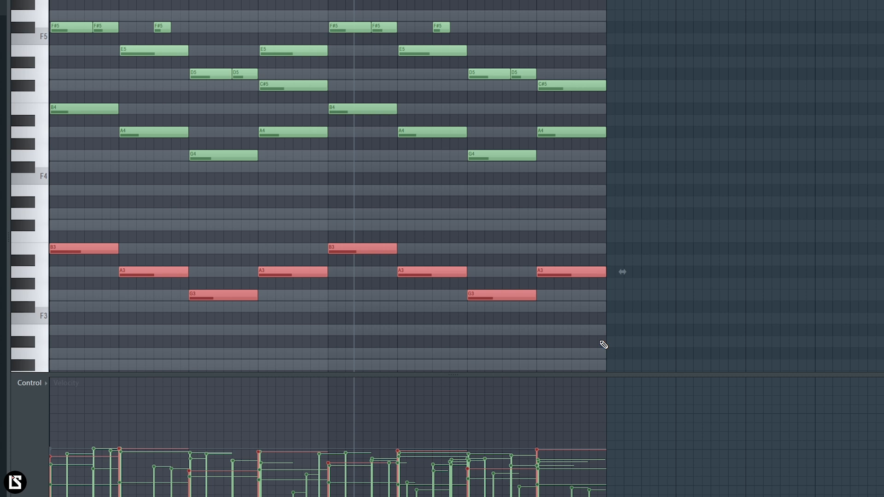
{"action": "key", "text": "space"}
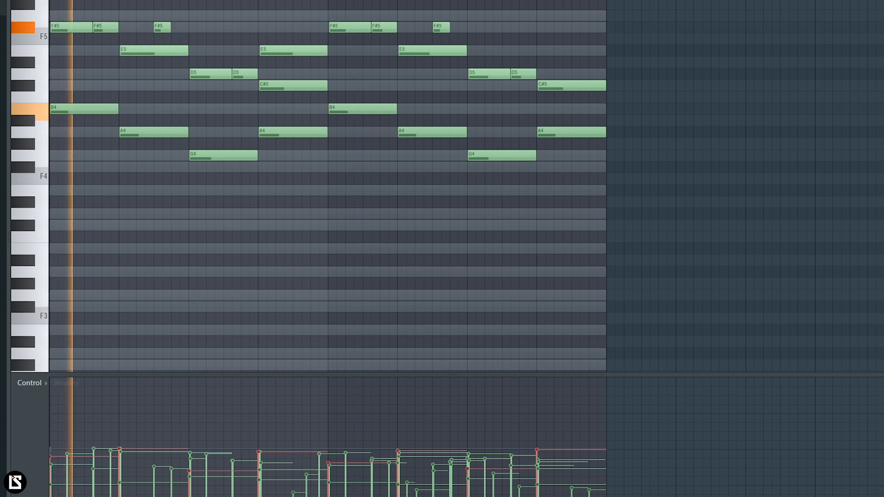
{"action": "scroll", "coordinate": [327, 187], "scroll_direction": "down", "scroll_amount": 2}
{"action": "scroll", "coordinate": [622, 341], "scroll_direction": "down", "scroll_amount": 1}
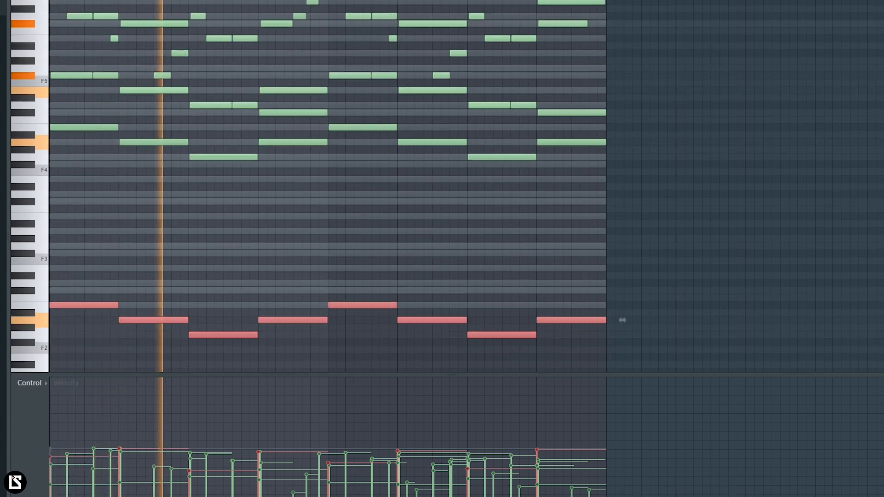
{"action": "key", "text": "space"}
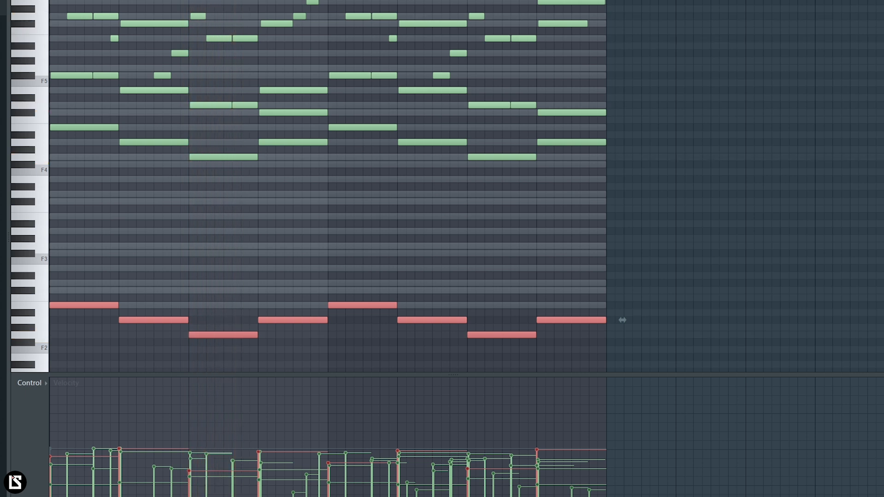
{"action": "left_click_drag", "start_coordinate": [622, 320], "coordinate": [623, 231]}
Copy the bass line another octave down to B2, A2 and G2 across all eight bars
{"action": "left_click_drag", "start_coordinate": [98, 195], "coordinate": [603, 322]}
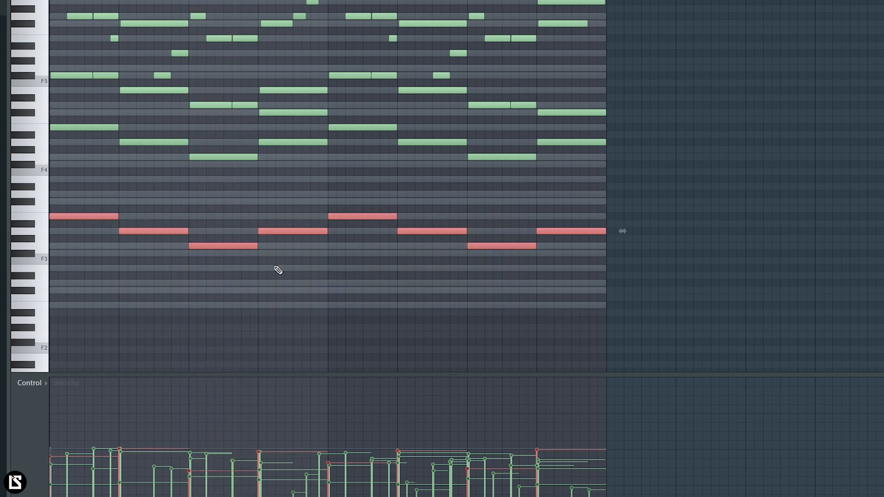
{"action": "mouse_move", "coordinate": [57, 218]}
{"action": "left_mouse_down"}
{"action": "mouse_move", "coordinate": [95, 220]}
{"action": "mouse_move", "coordinate": [57, 217]}
{"action": "left_mouse_up"}
{"action": "key", "text": "ctrl+Down"}
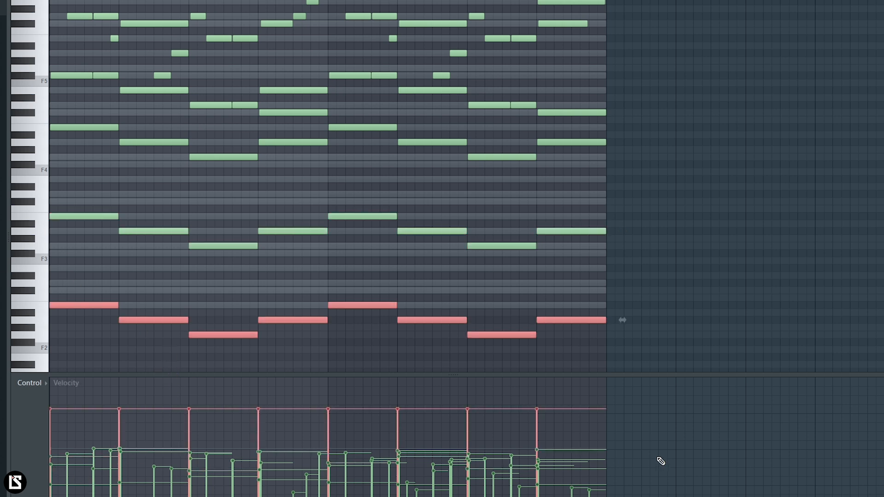
{"action": "scroll", "coordinate": [445, 410], "scroll_direction": "down", "scroll_amount": 3}
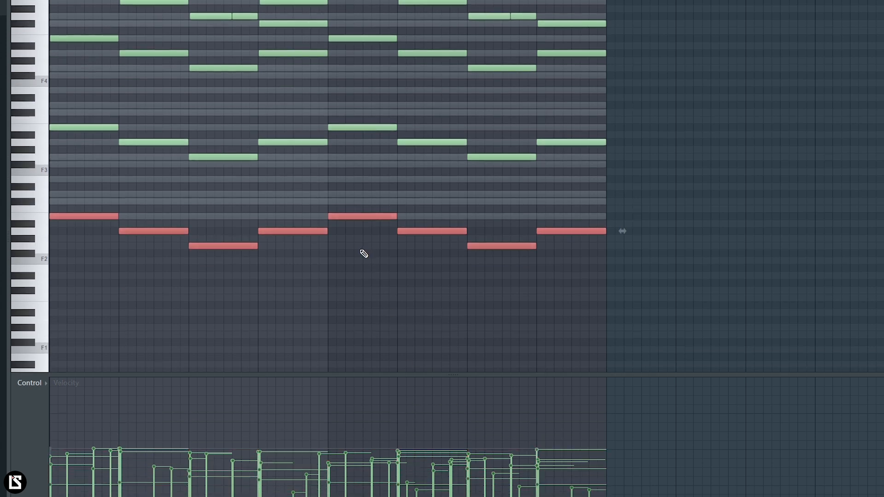
{"action": "left_click_drag", "start_coordinate": [103, 206], "coordinate": [503, 316]}
{"action": "scroll", "coordinate": [493, 317], "scroll_direction": "up", "scroll_amount": 2}
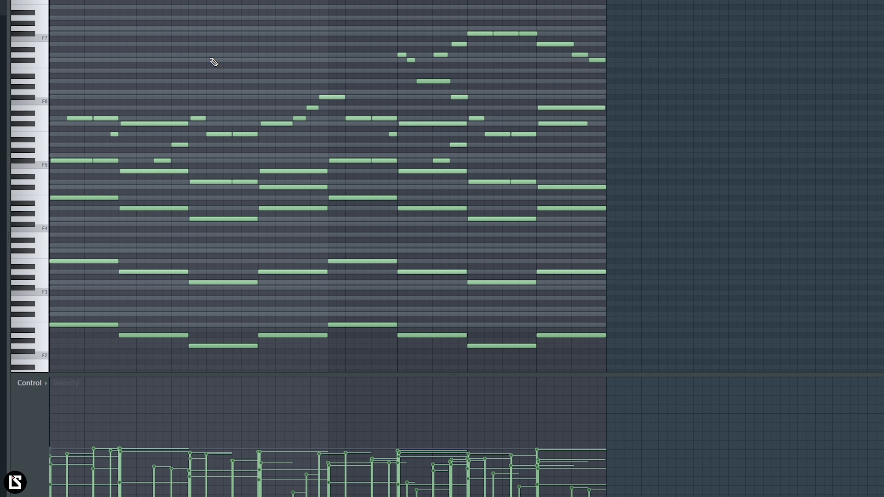
Try the whole pattern one semitone higher, and settle it three semitones below its original pitch
{"action": "key", "text": "ctrl+a"}
{"action": "key", "text": "ctrl+d"}
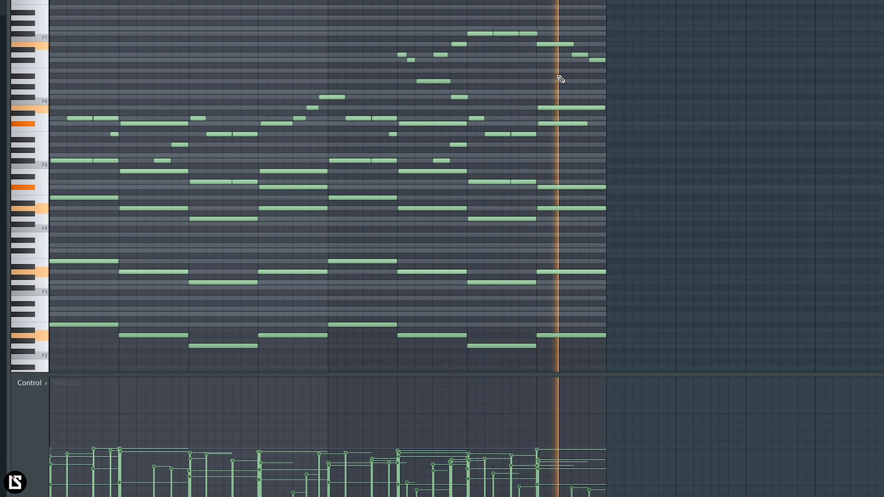
{"action": "key", "text": "ctrl+a"}
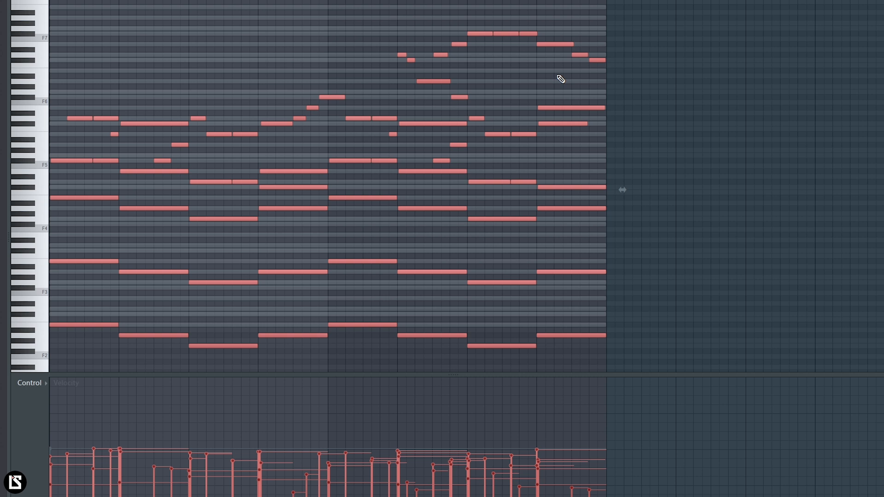
{"action": "key", "text": "Up"}
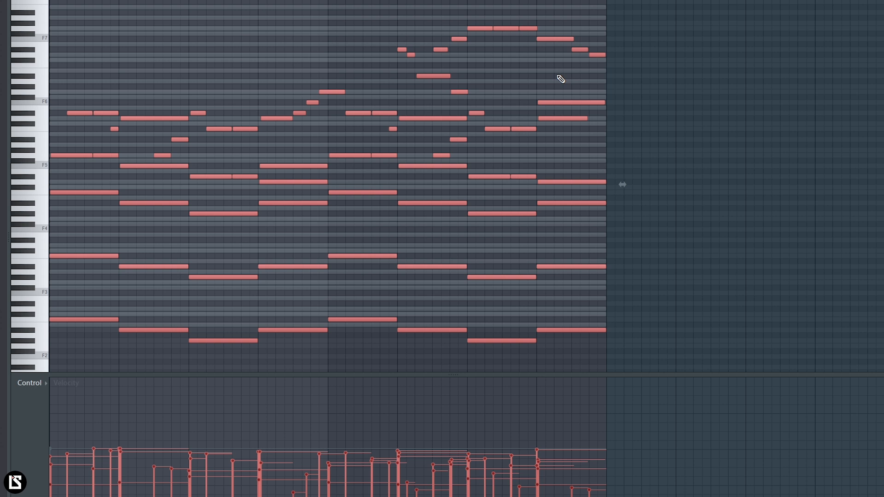
{"action": "key", "text": "shift+Down"}
{"action": "key", "text": "shift+Down"}
{"action": "key", "text": "shift+Down"}
{"action": "key", "text": "shift+Down"}
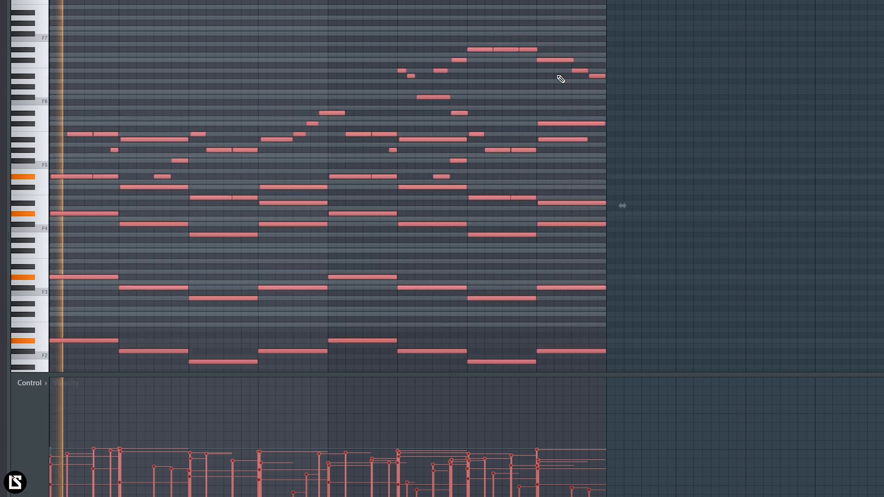